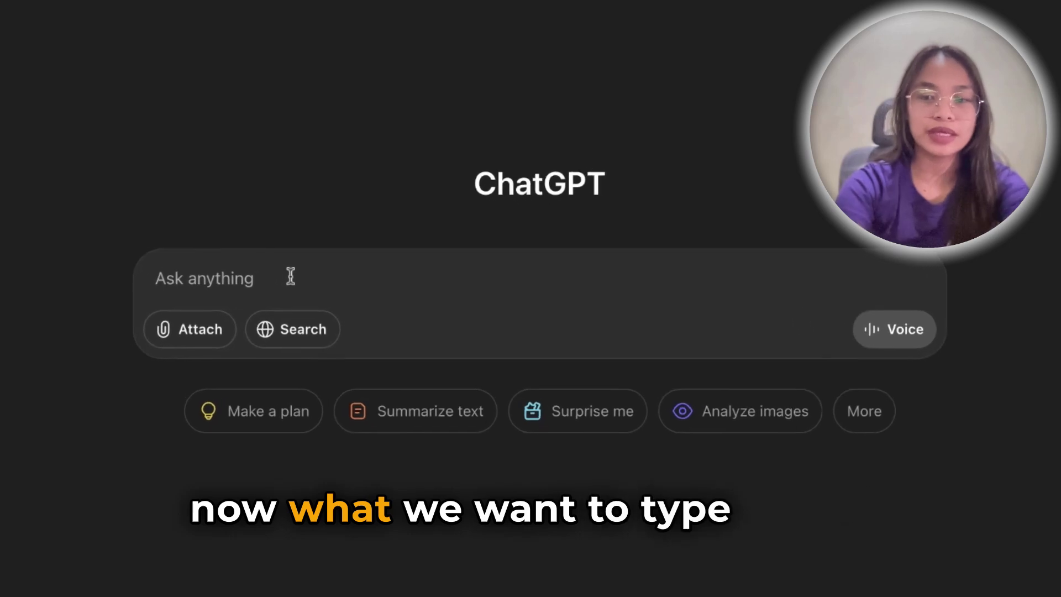
# - Ask ChatGPT for a prompt to generate an AI thumbnail for my YouTube video
pyautogui.click(291, 277)
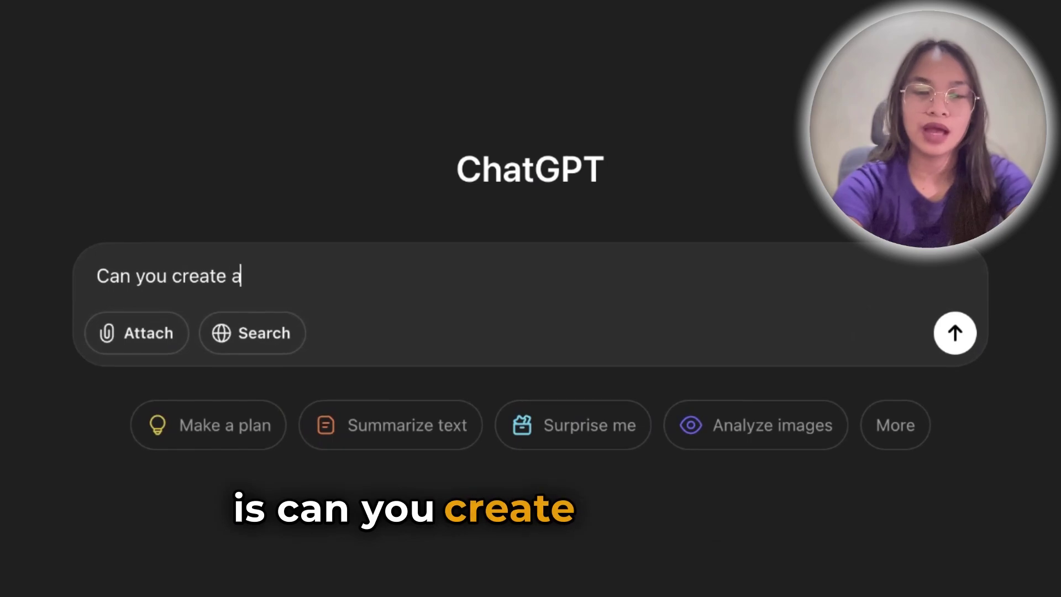
pyautogui.write('t')
pyautogui.write(' for ')
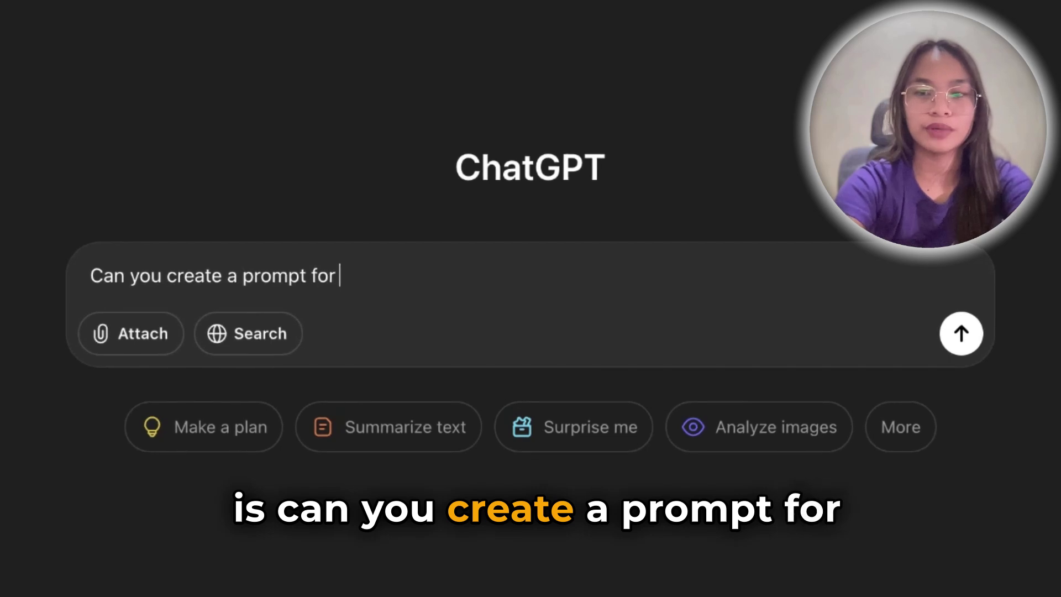
pyautogui.write('my')
pyautogui.write(' you')
pyautogui.write('tyube video that i can')
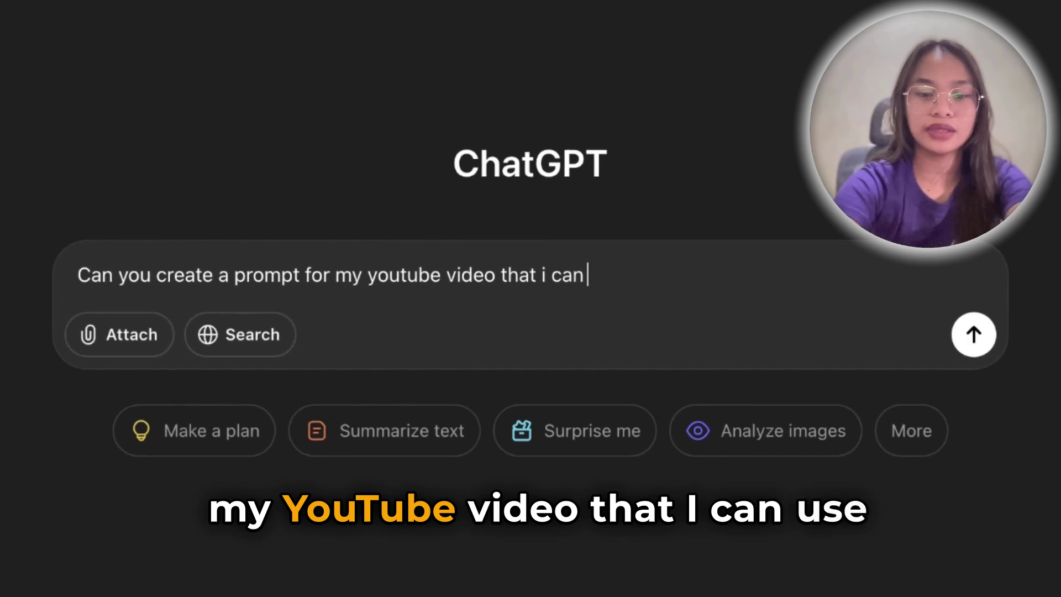
pyautogui.write("e to generate a thumbnail with AI? I'll sen")
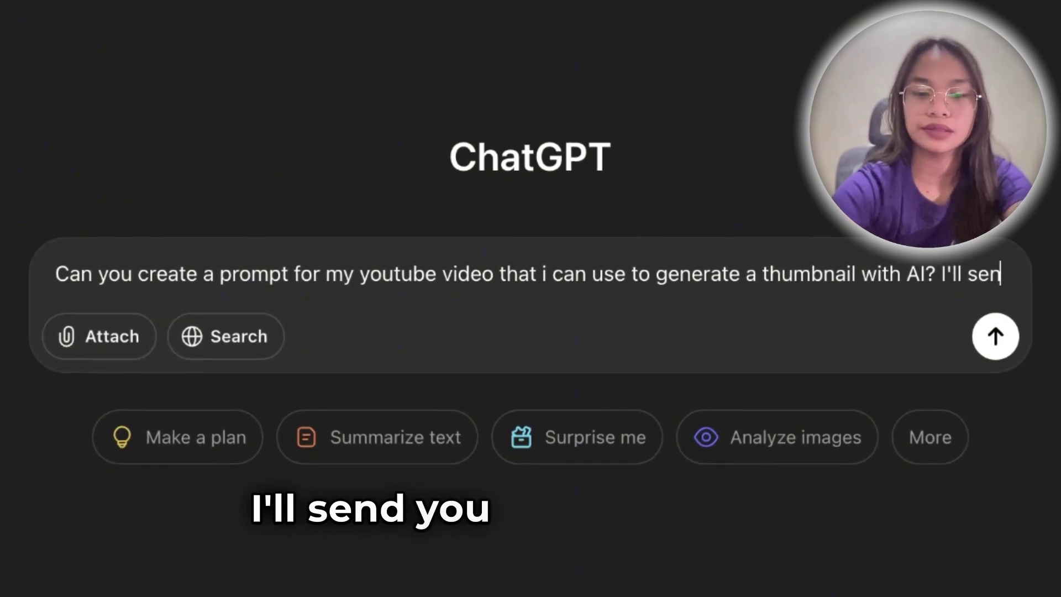
pyautogui.write('d you the scr')
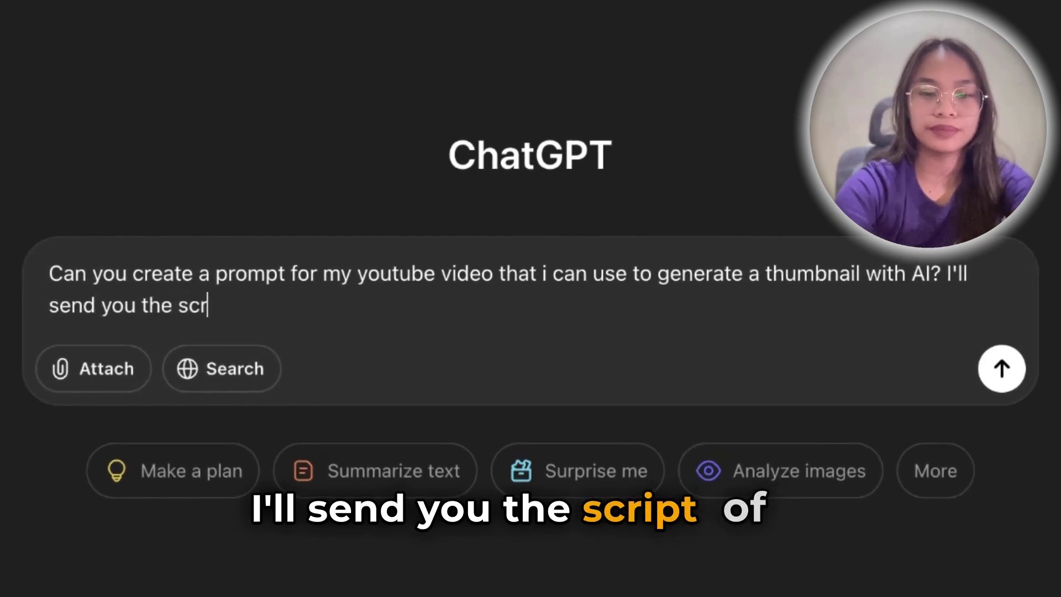
pyautogui.write('of my video')
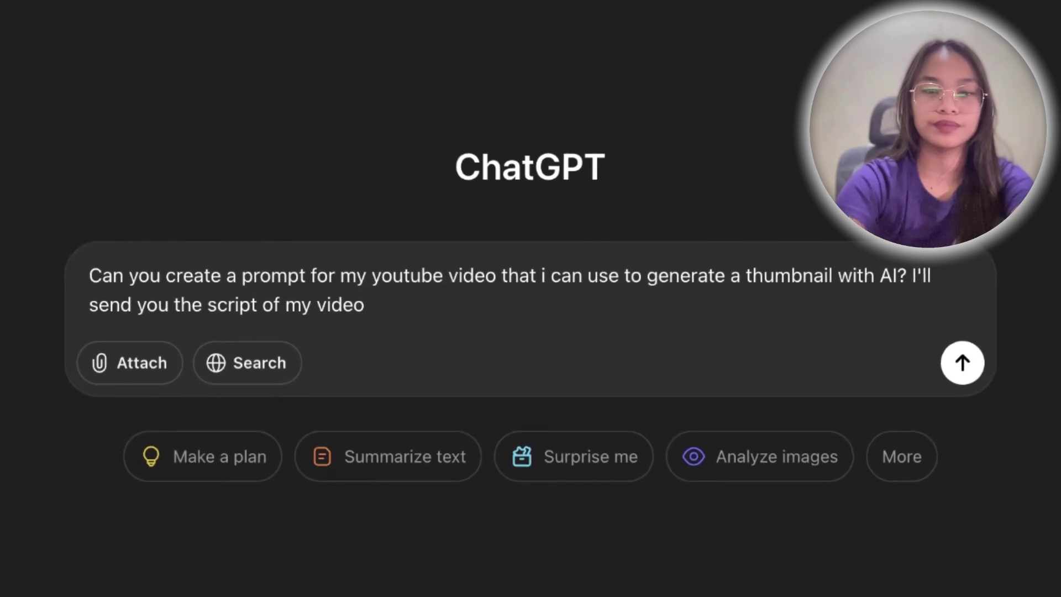
pyautogui.press('Return')
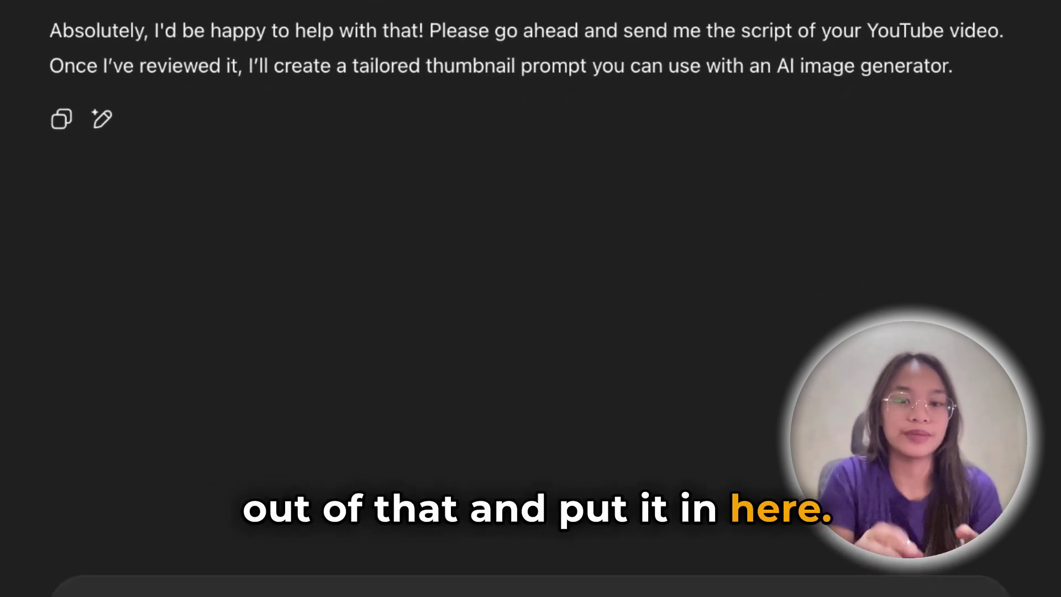
# - Paste the full video script into ChatGPT and send it
pyautogui.click(267, 572)
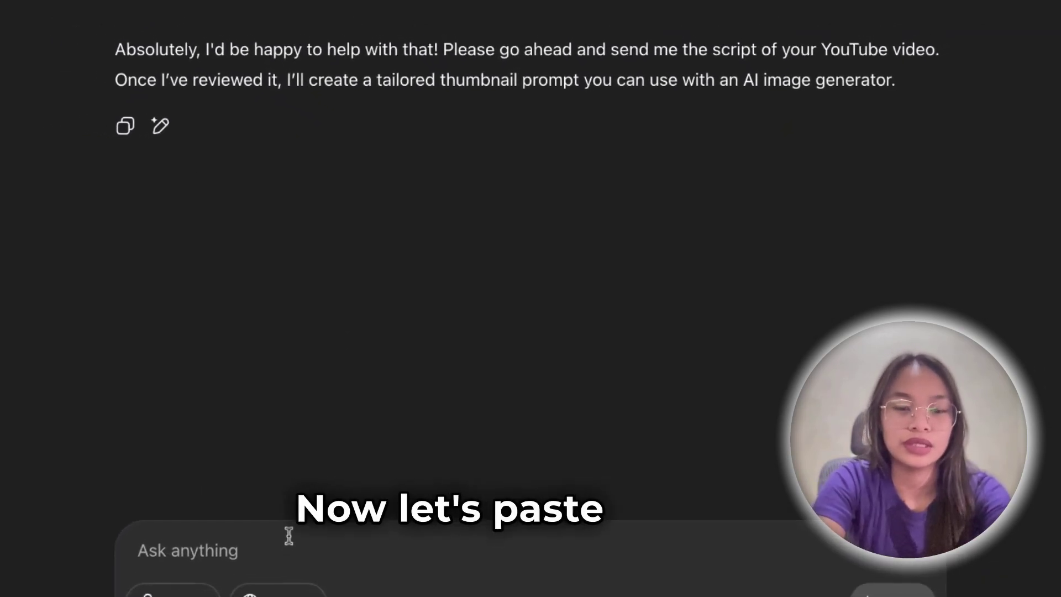
pyautogui.hotkey('ctrl', 'v')
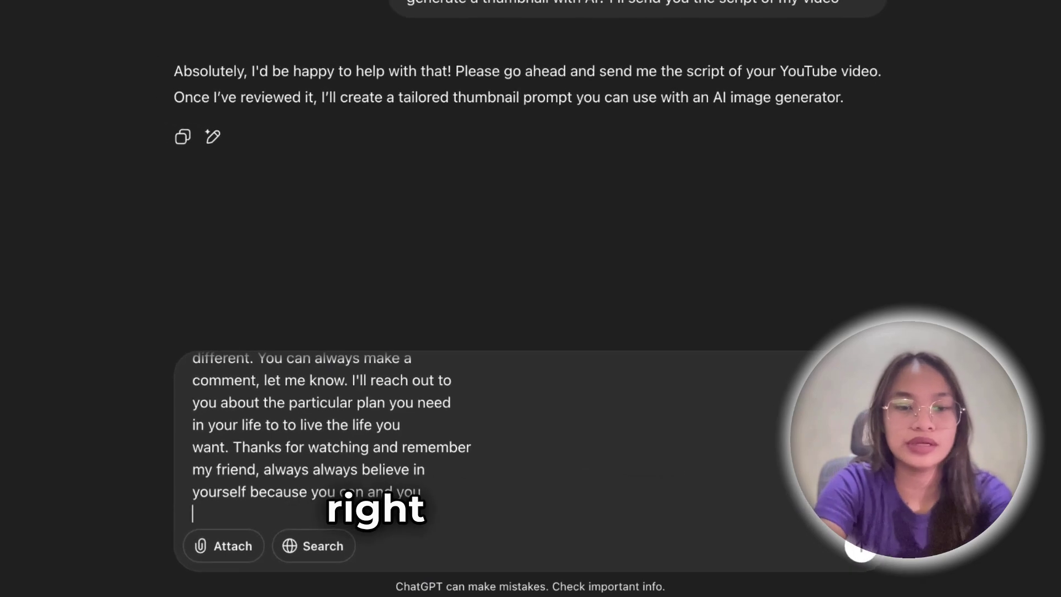
pyautogui.press('Return')
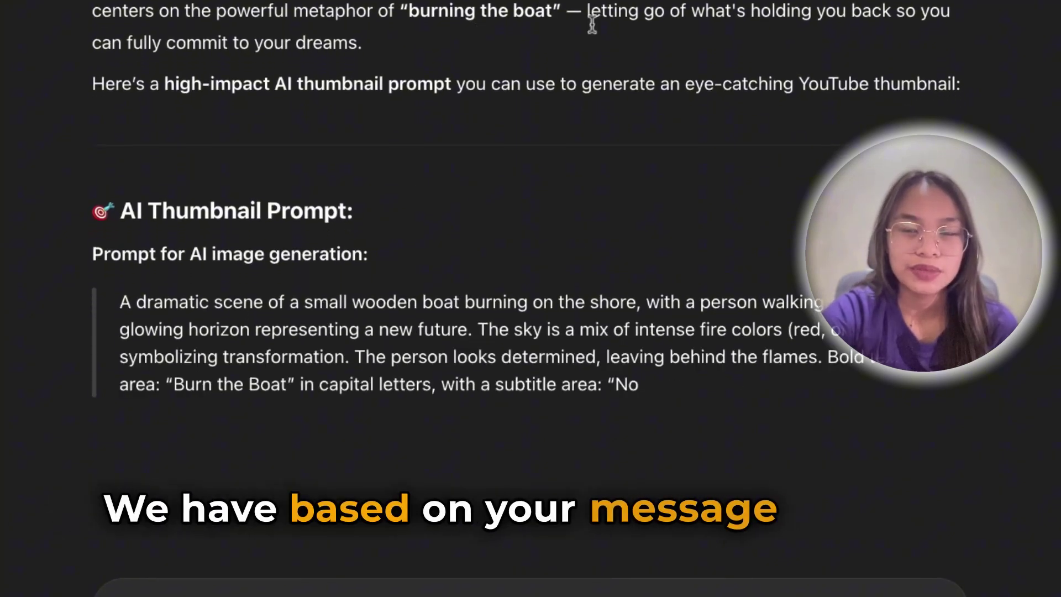
# - Select and copy the burning-boat AI Thumbnail Prompt paragraph from ChatGPT's reply
pyautogui.scroll(1, 651, 87)
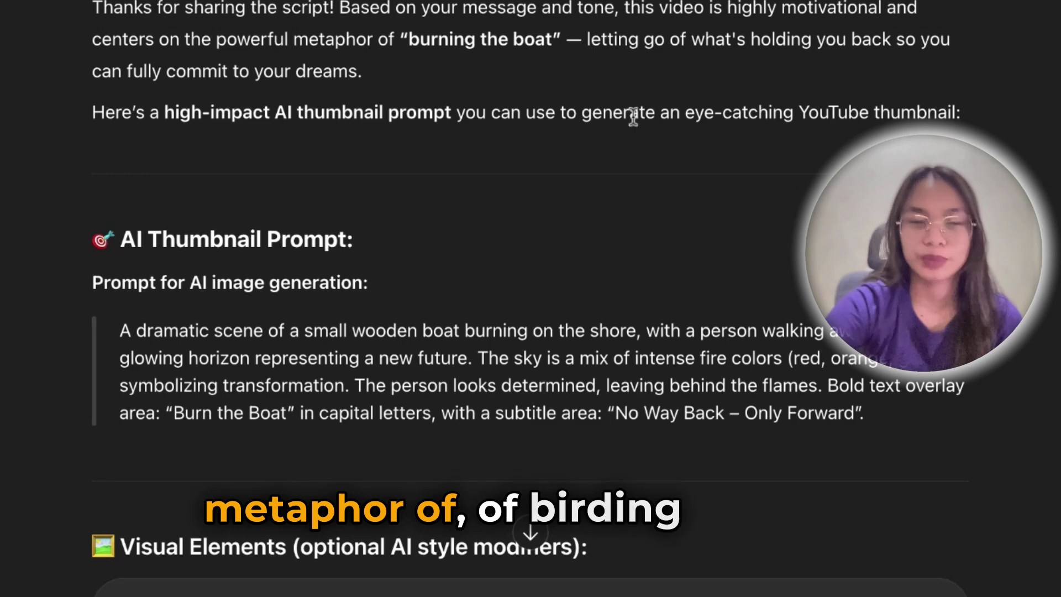
pyautogui.scroll(-1, 629, 119)
pyautogui.scroll(-1, 629, 124)
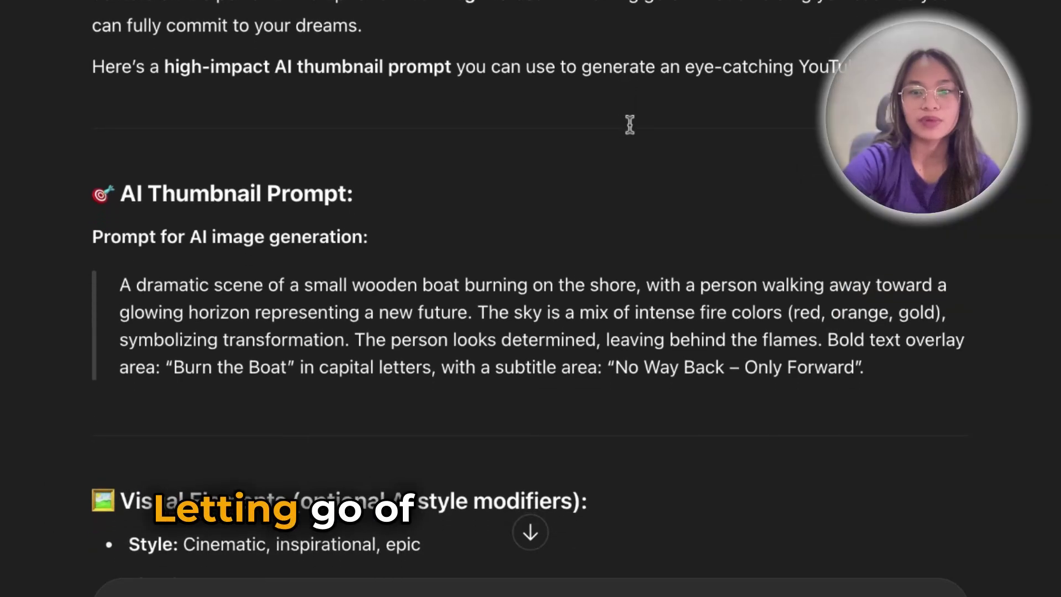
pyautogui.scroll(-3, 534, 288)
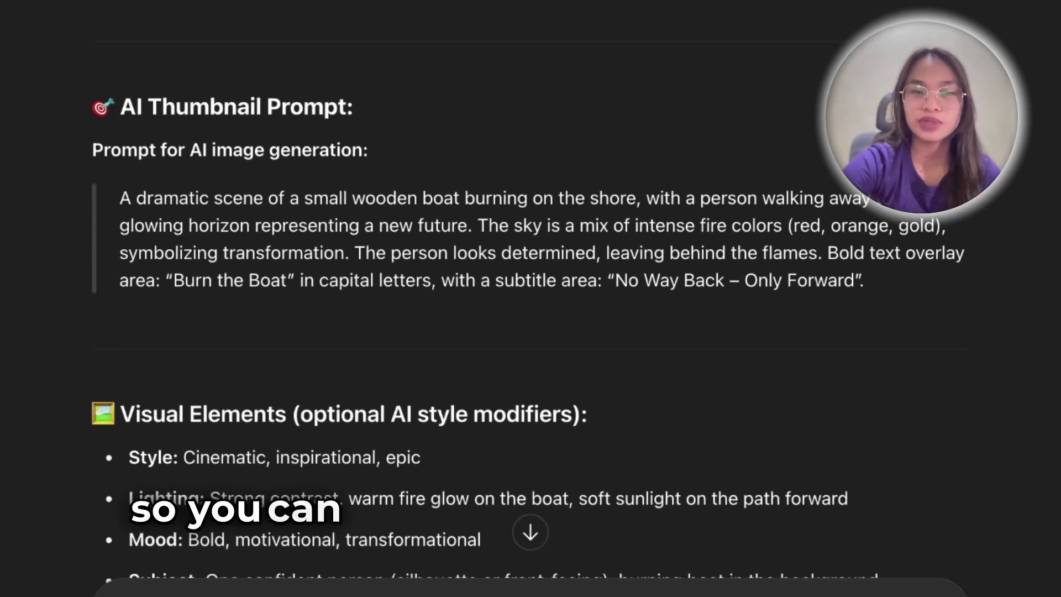
pyautogui.scroll(-4, 391, 107)
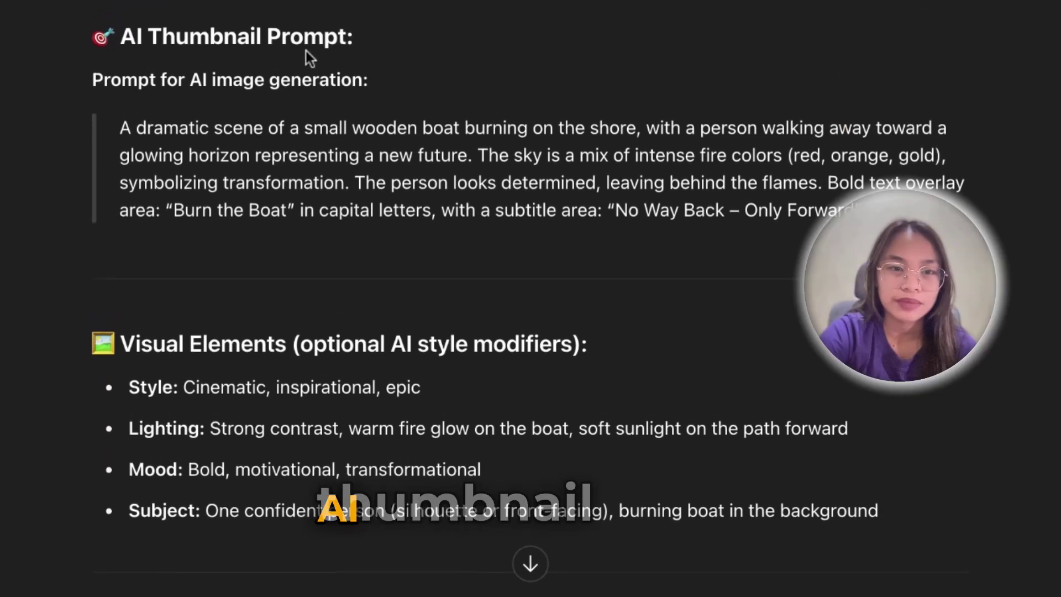
pyautogui.scroll(-3, 161, 120)
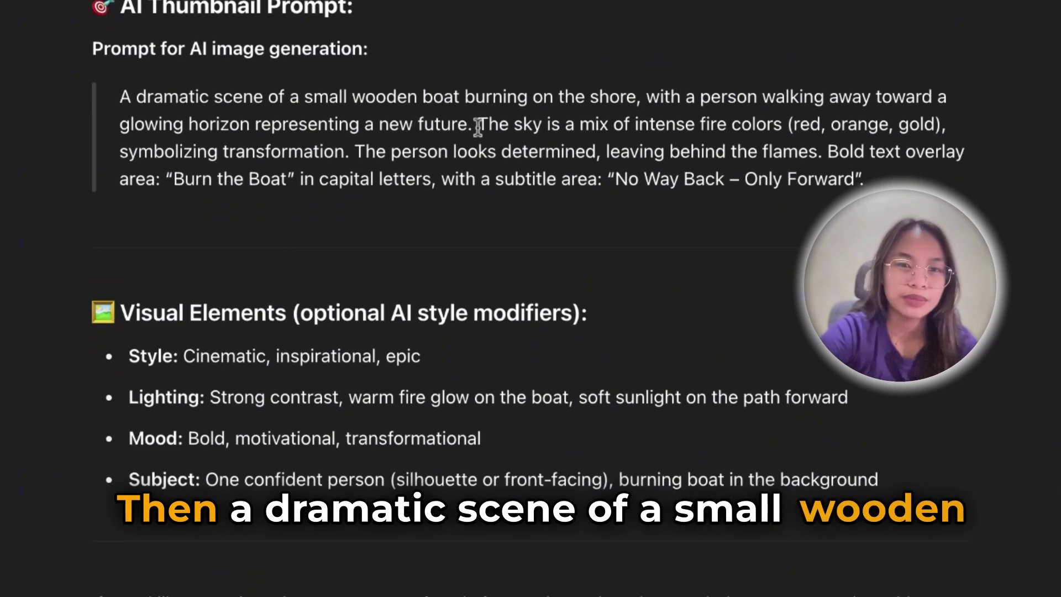
pyautogui.scroll(-2, 531, 114)
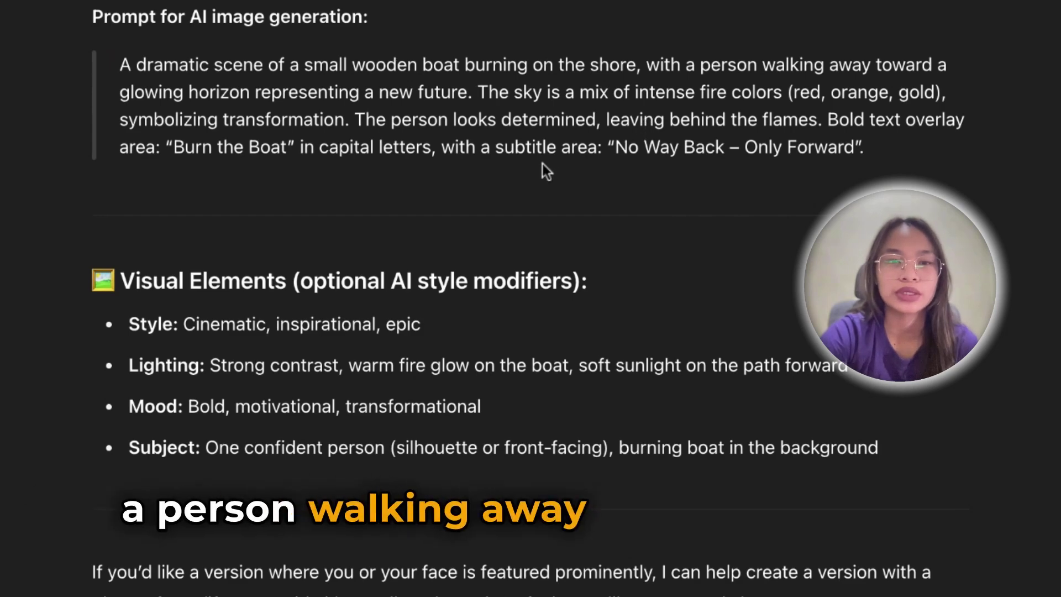
pyautogui.scroll(-1, 542, 164)
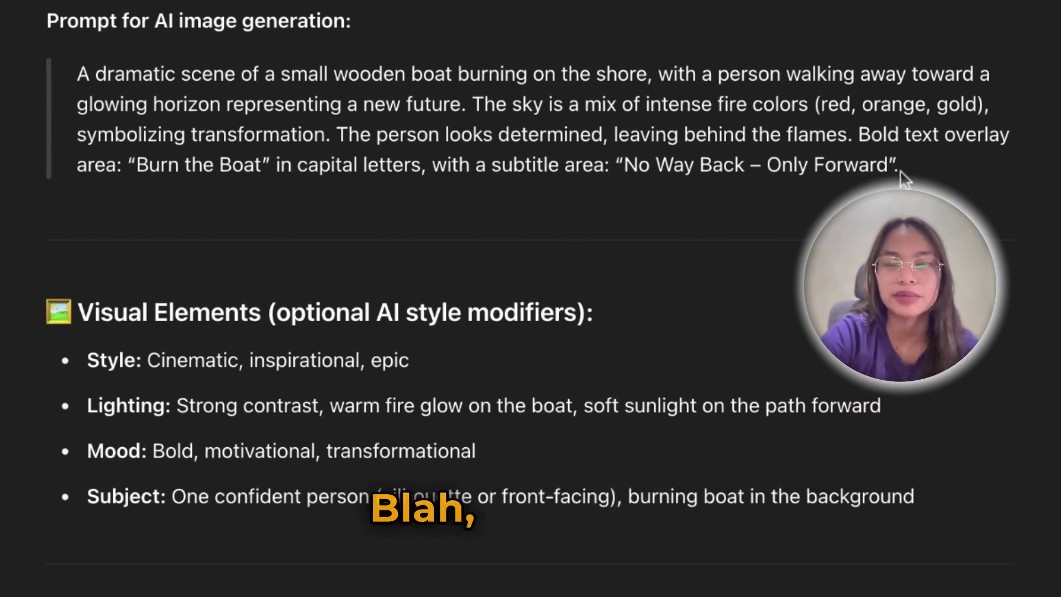
pyautogui.moveTo(943, 173); pyautogui.dragTo(80, 81)
pyautogui.hotkey('ctrl', 'c')
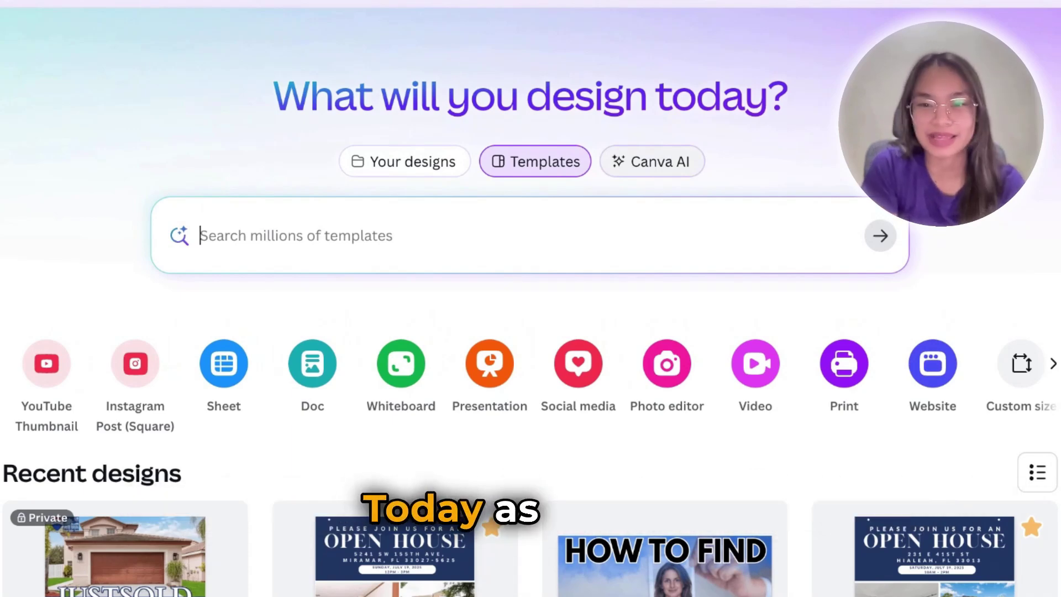
# - Switch the Canva home search from templates to Canva AI
pyautogui.click(611, 169)
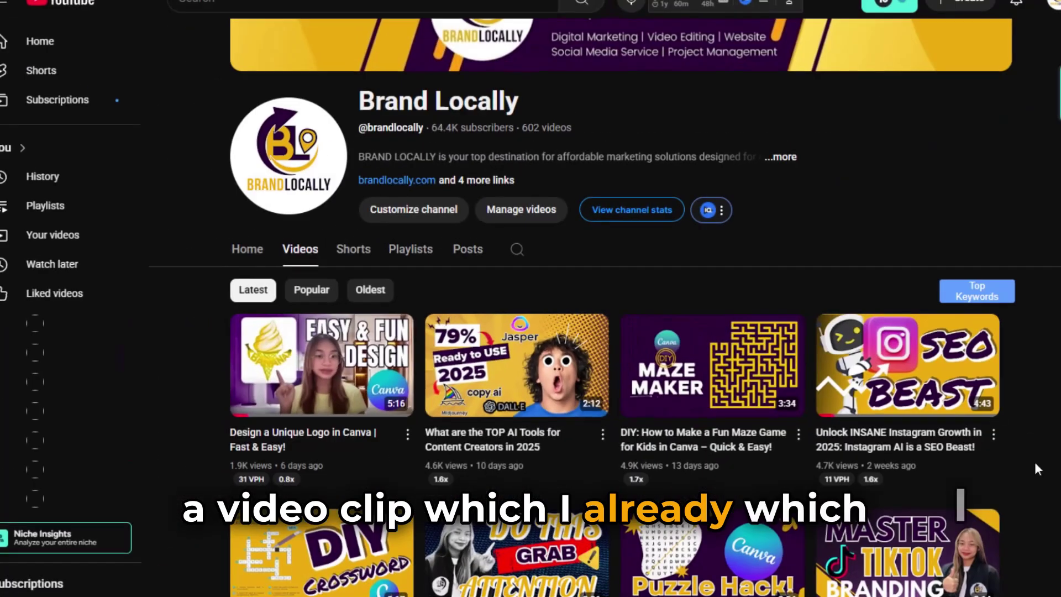
pyautogui.scroll(-4, 1016, 471)
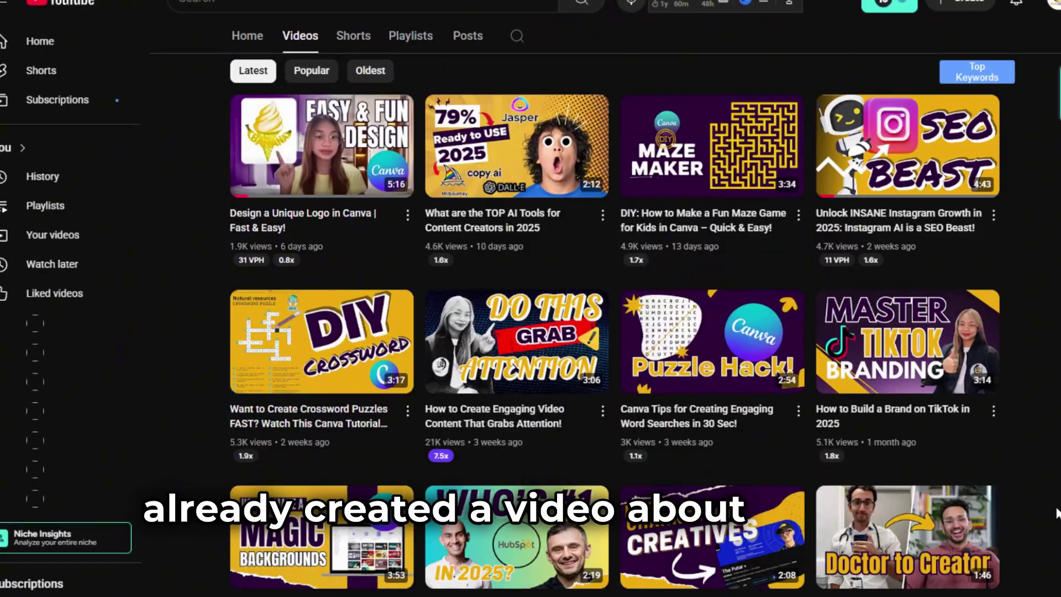
pyautogui.scroll(-8, 1057, 513)
pyautogui.scroll(-8, 1057, 513)
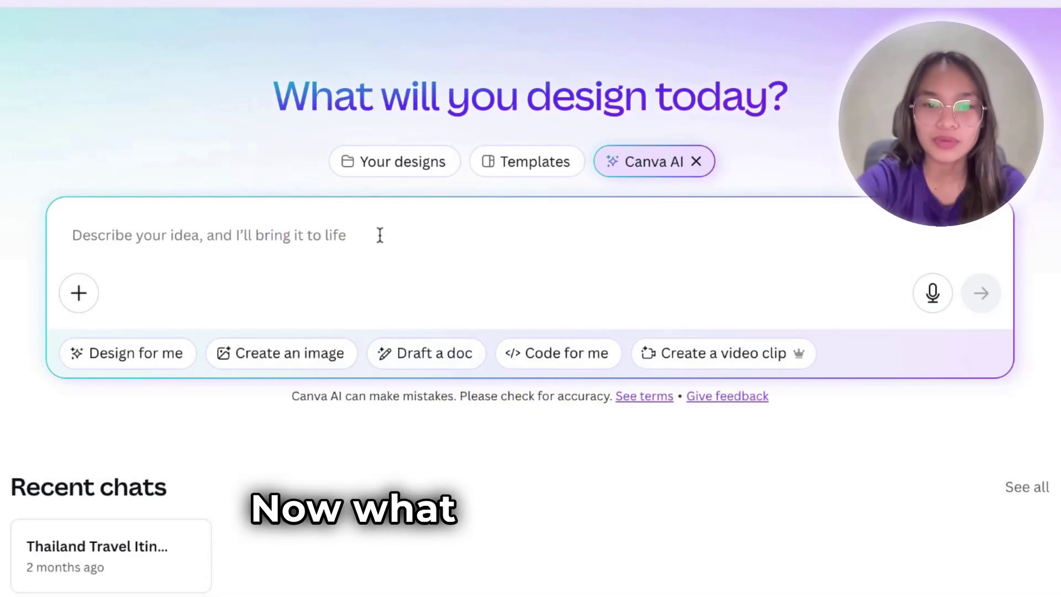
# - Generate 16:9 Canva AI images from the pasted burning-boat thumbnail prompt
pyautogui.click(290, 353)
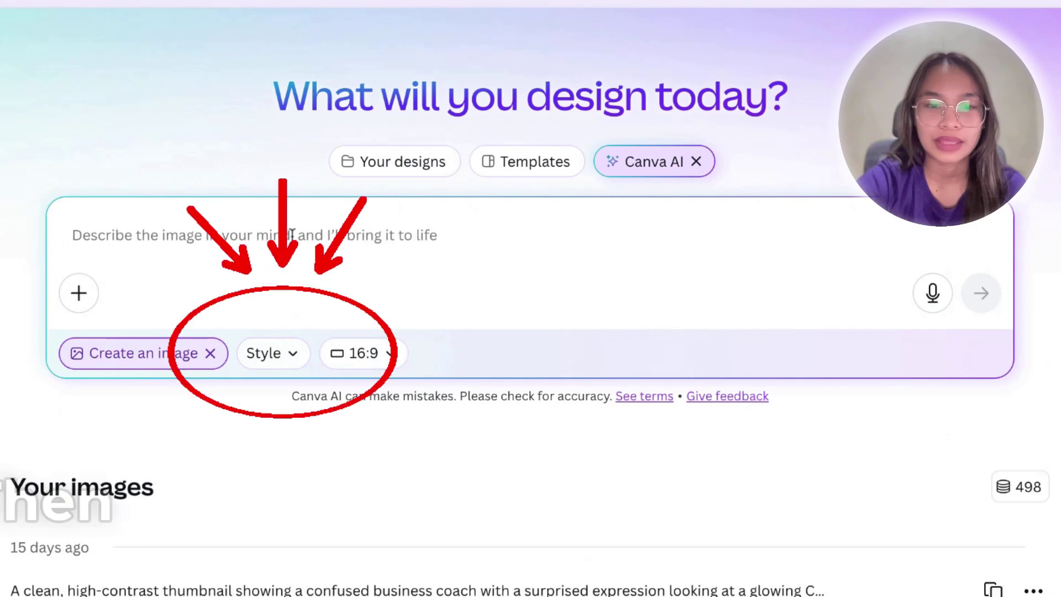
pyautogui.hotkey('ctrl', 'v')
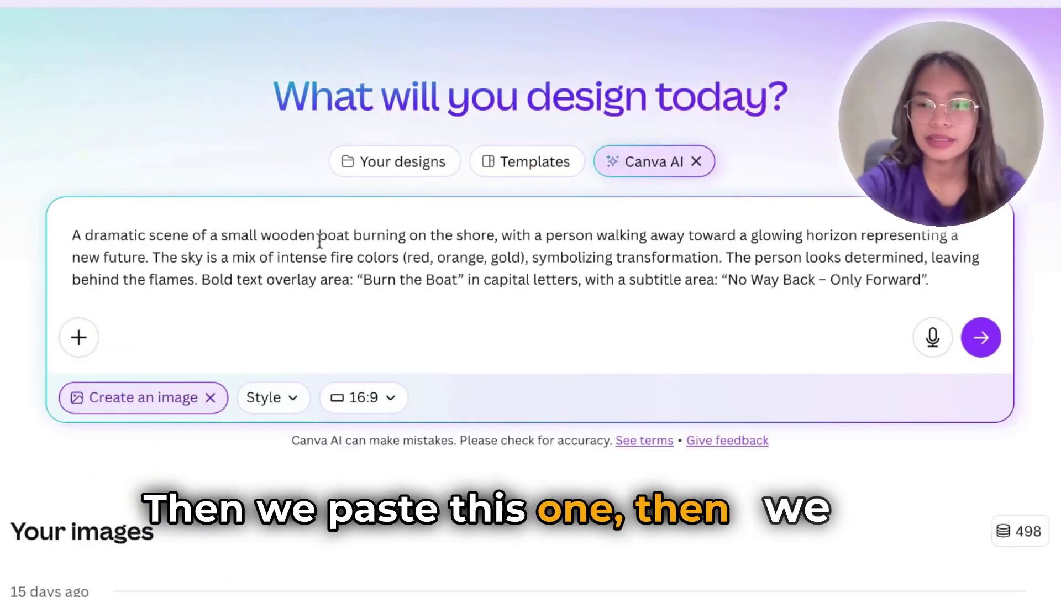
pyautogui.click(991, 341)
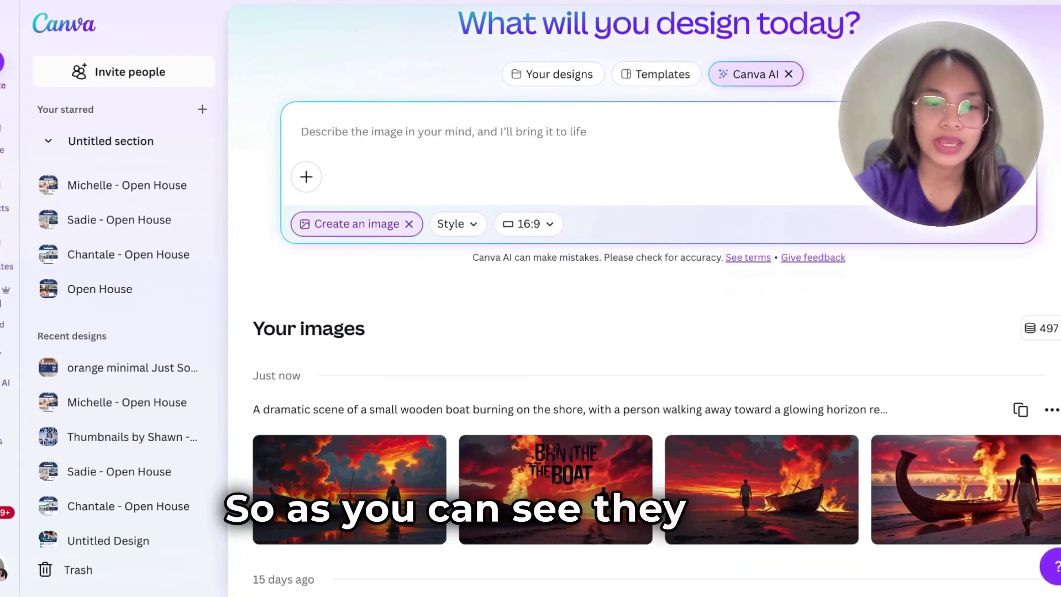
pyautogui.scroll(-1, 492, 395)
pyautogui.moveTo(357, 434)
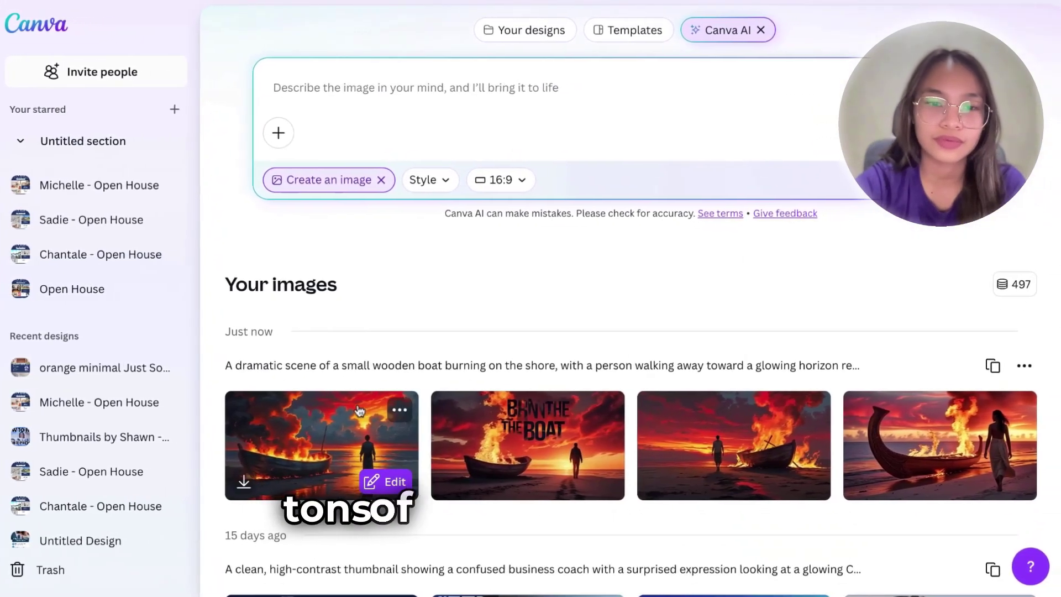
pyautogui.scroll(-1, 359, 437)
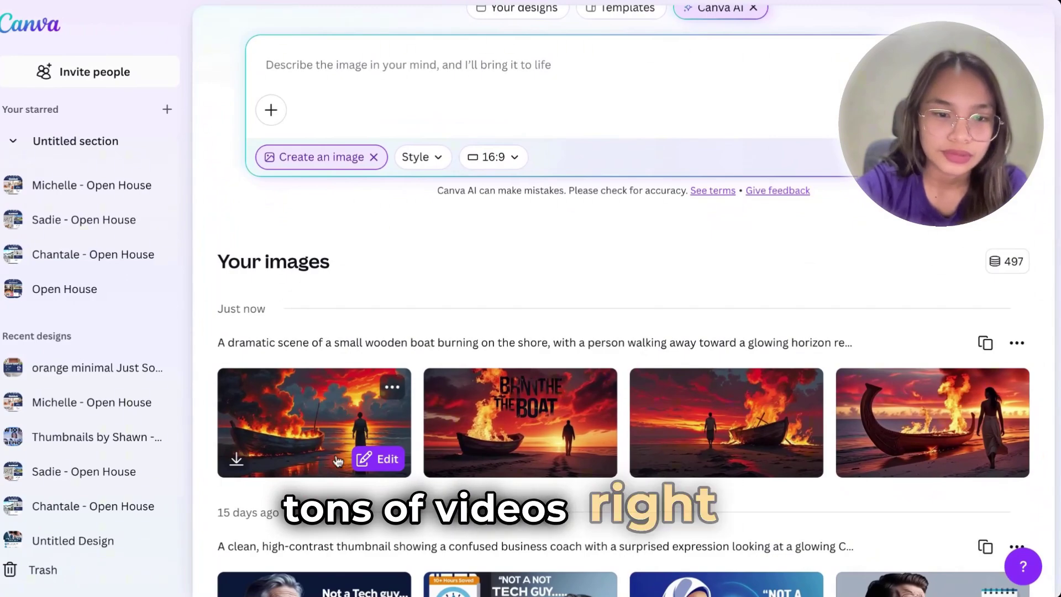
pyautogui.scroll(-2, 339, 460)
pyautogui.scroll(2, 345, 390)
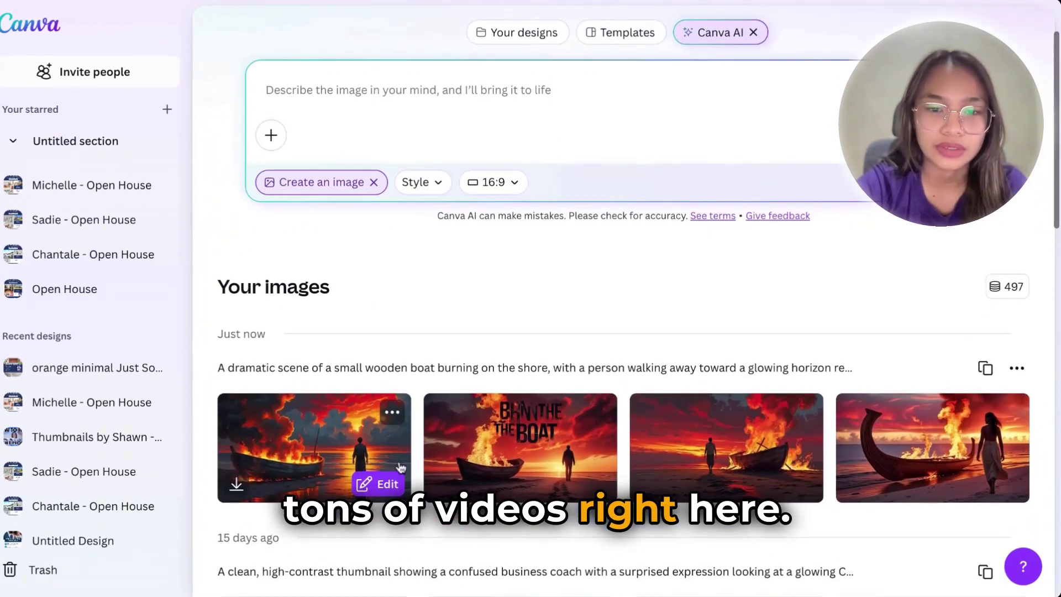
pyautogui.scroll(1, 343, 461)
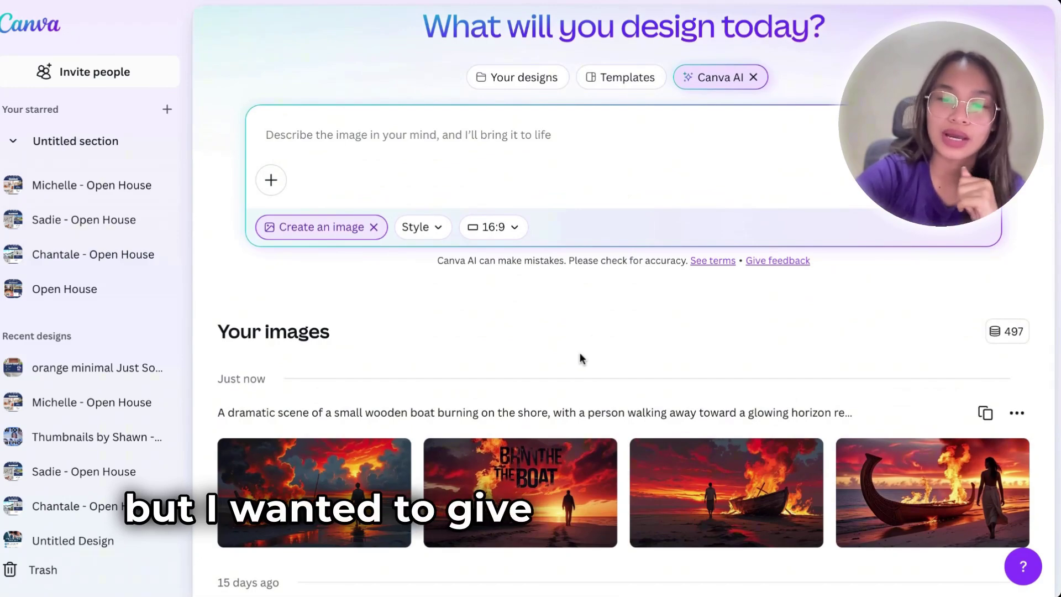
pyautogui.scroll(-1, 581, 359)
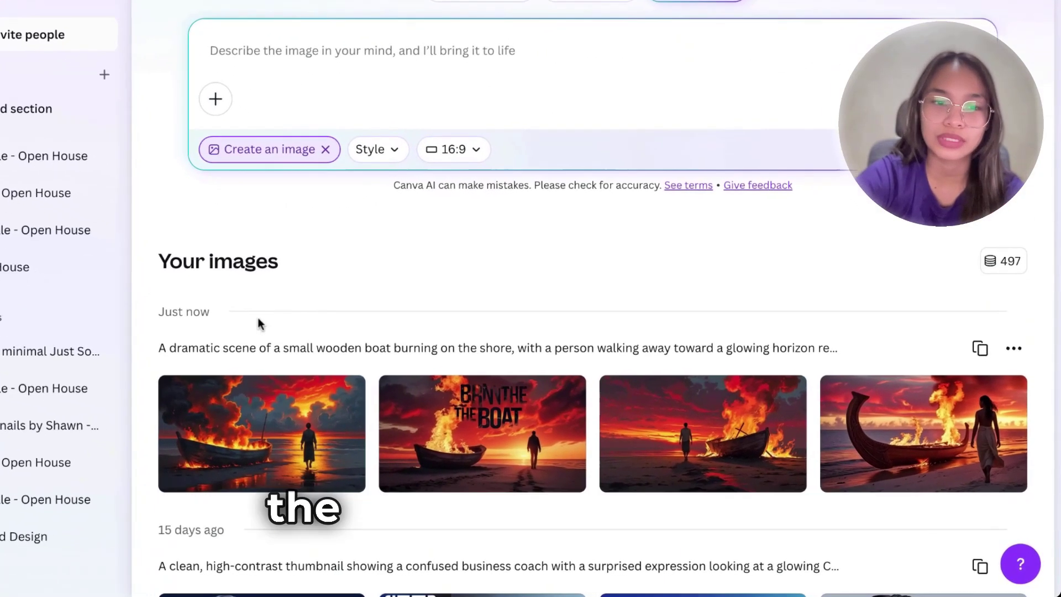
pyautogui.click(407, 69)
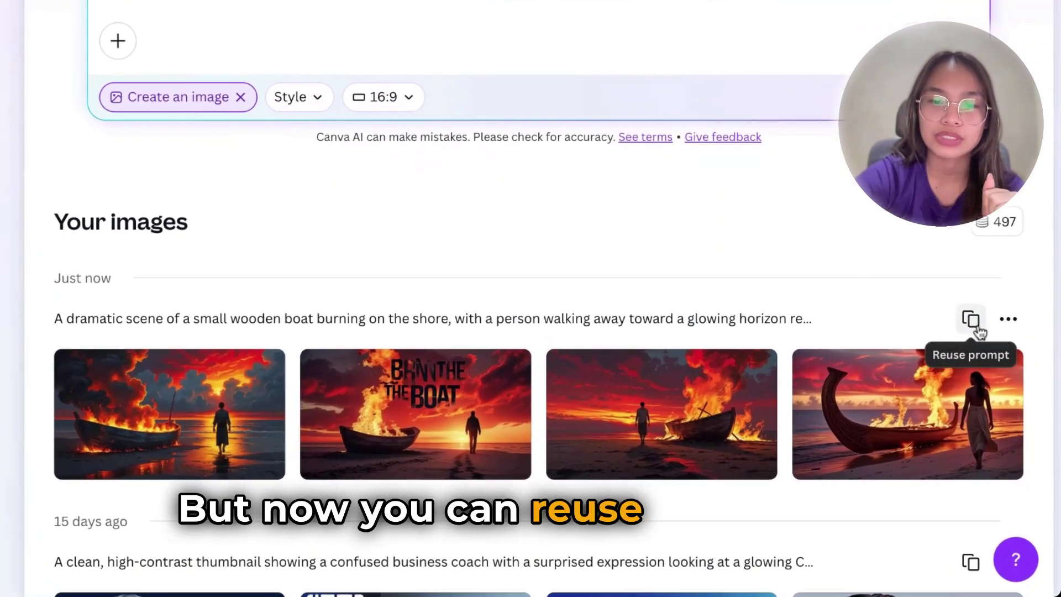
# - Regenerate images from the reused burning-boat prompt and open the text-free result
pyautogui.click(975, 325)
pyautogui.press('Return')
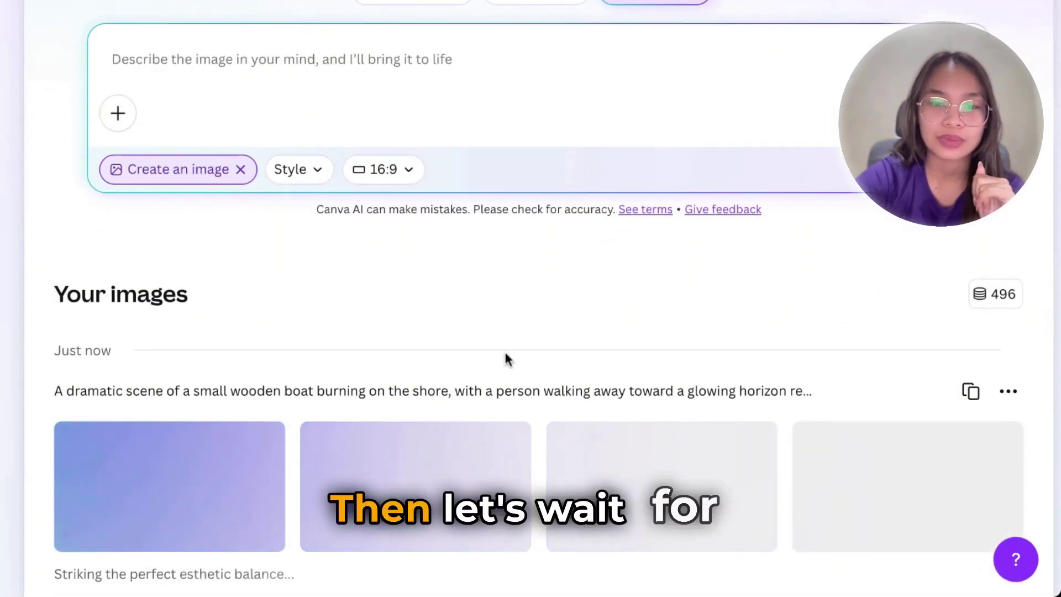
pyautogui.scroll(-2, 508, 358)
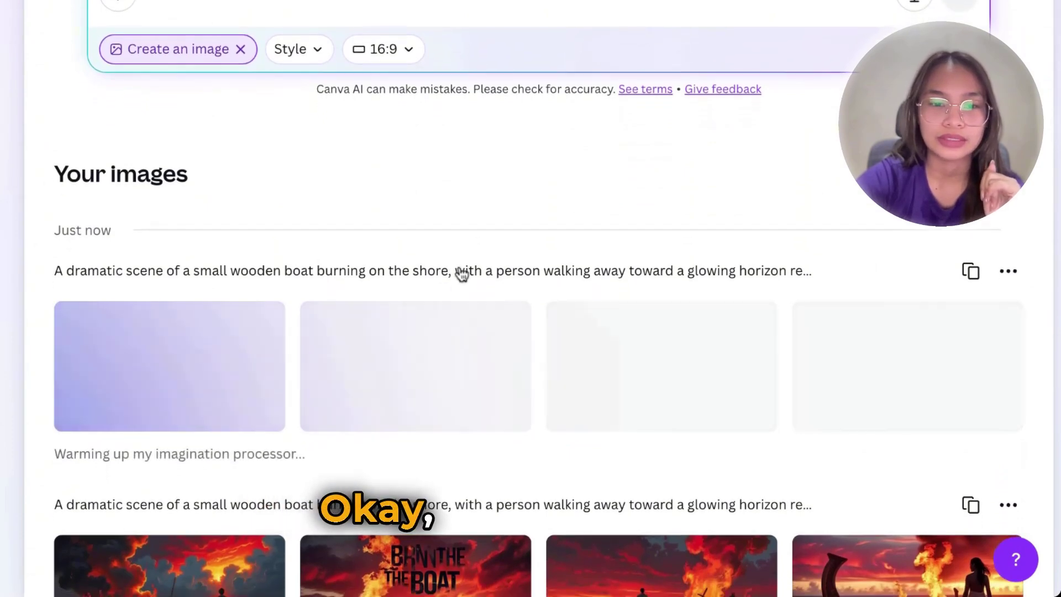
pyautogui.scroll(-1, 462, 274)
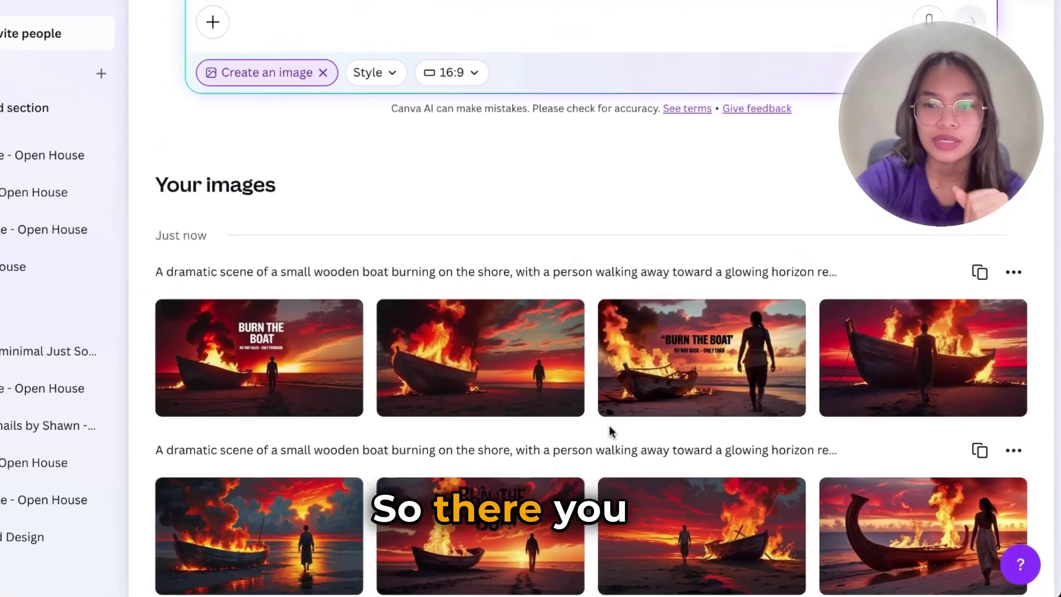
pyautogui.moveTo(562, 412)
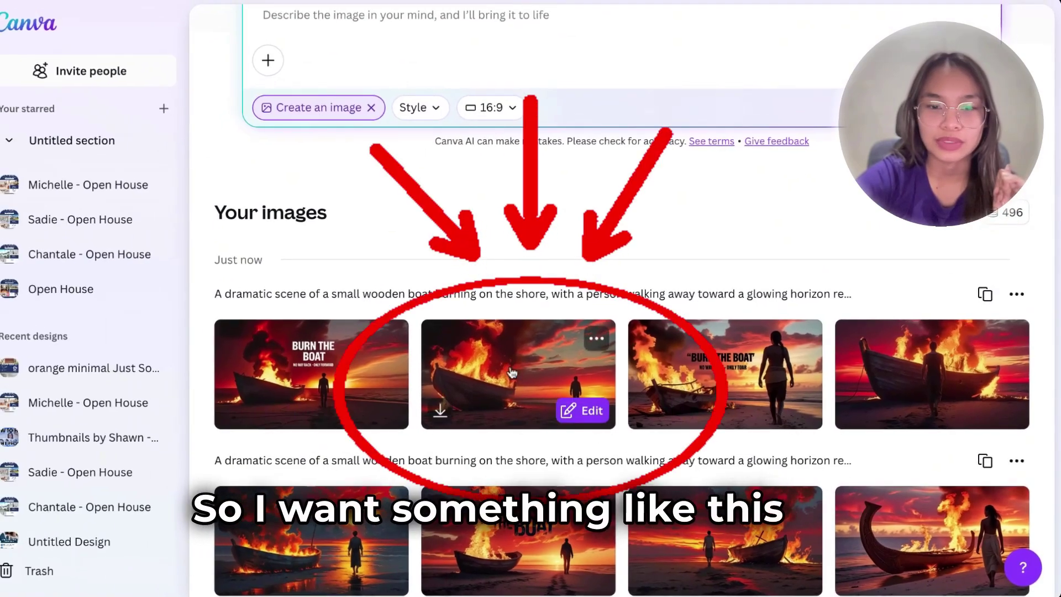
pyautogui.click(547, 370)
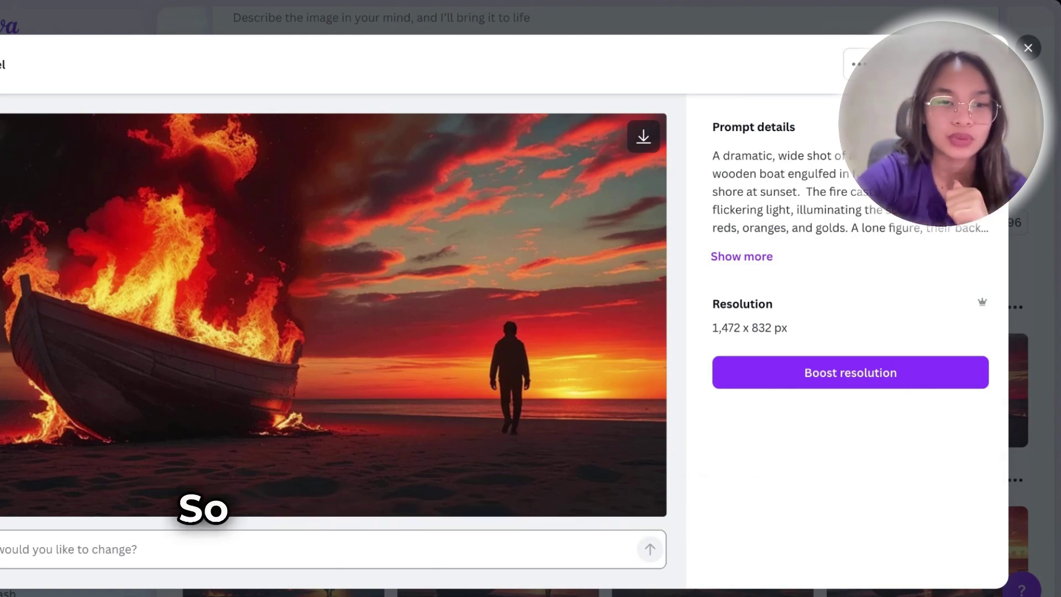
# - Ask Canva AI to change the image's main colours to blue, black and white
pyautogui.write('i want to')
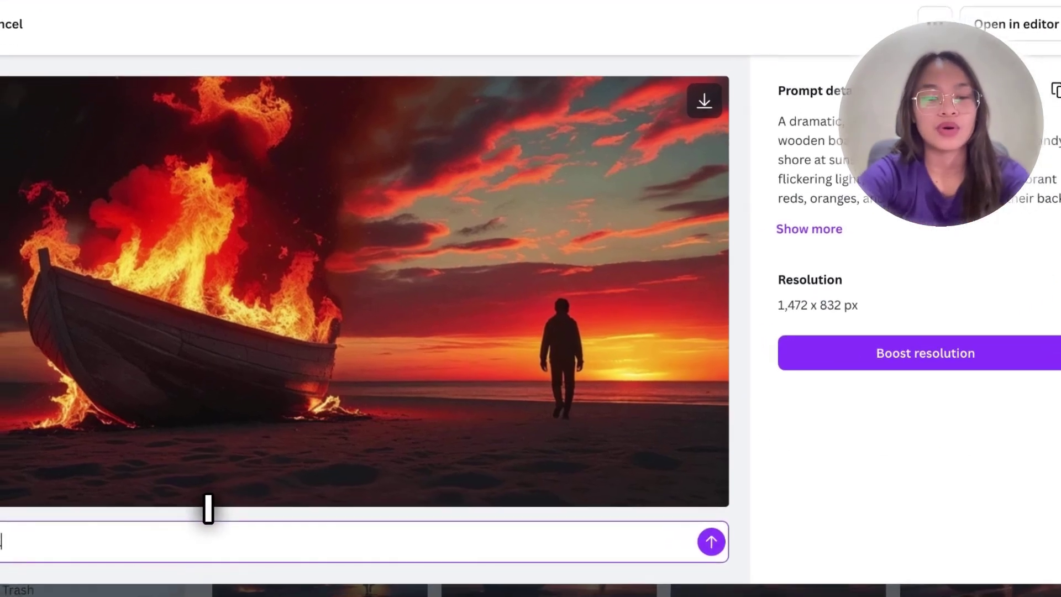
pyautogui.write(' change the mai')
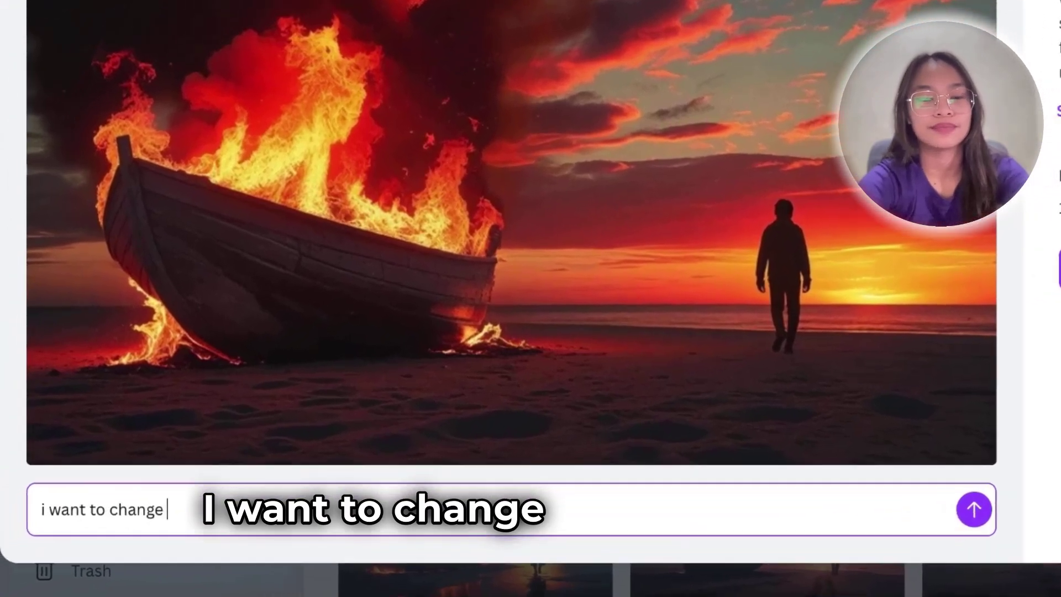
pyautogui.write('n colors to blue, black and white')
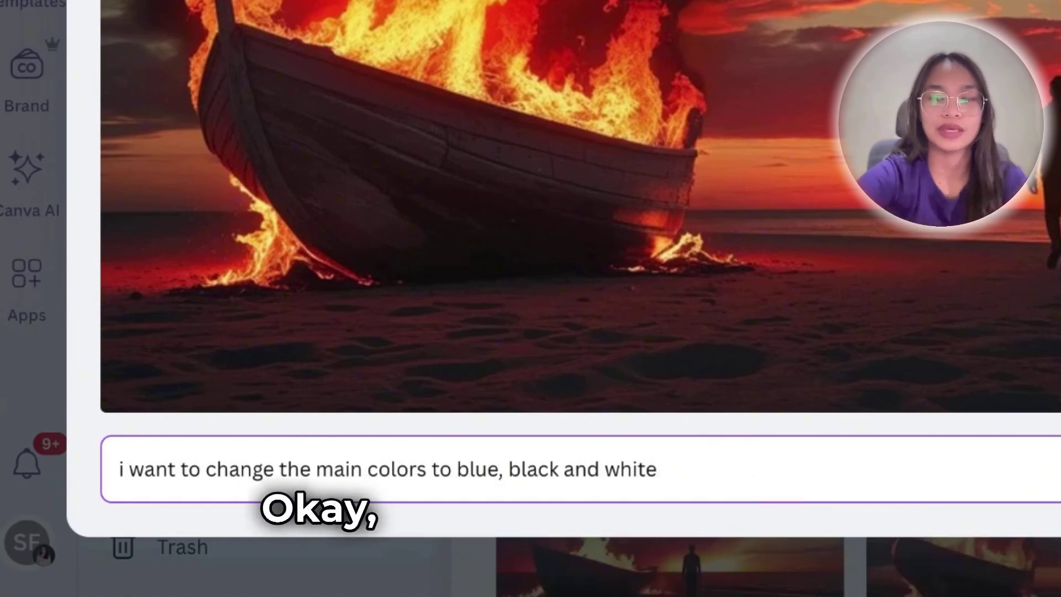
pyautogui.press('Return')
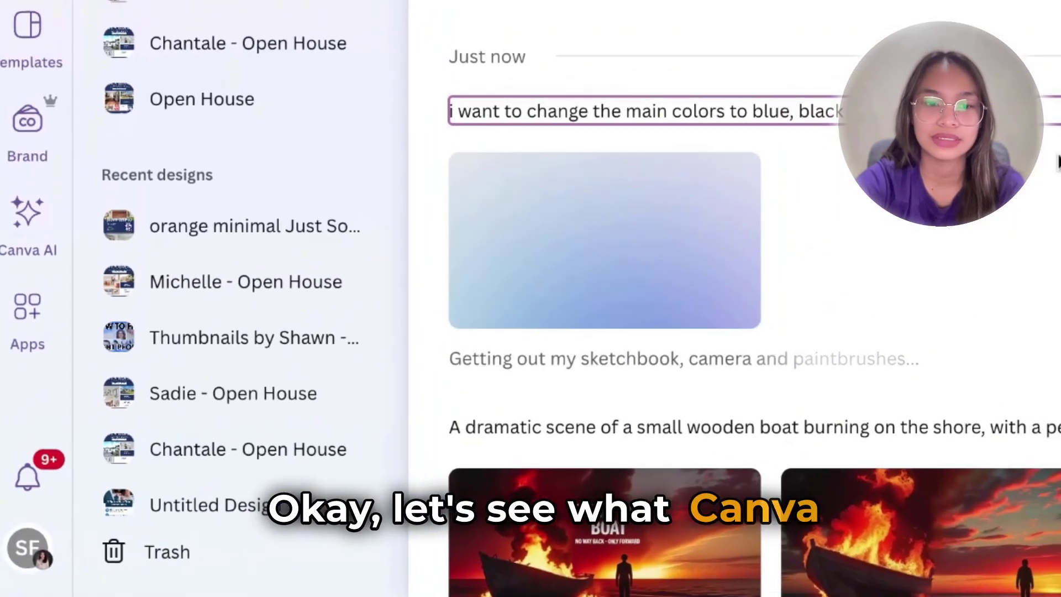
pyautogui.scroll(-3, 718, 249)
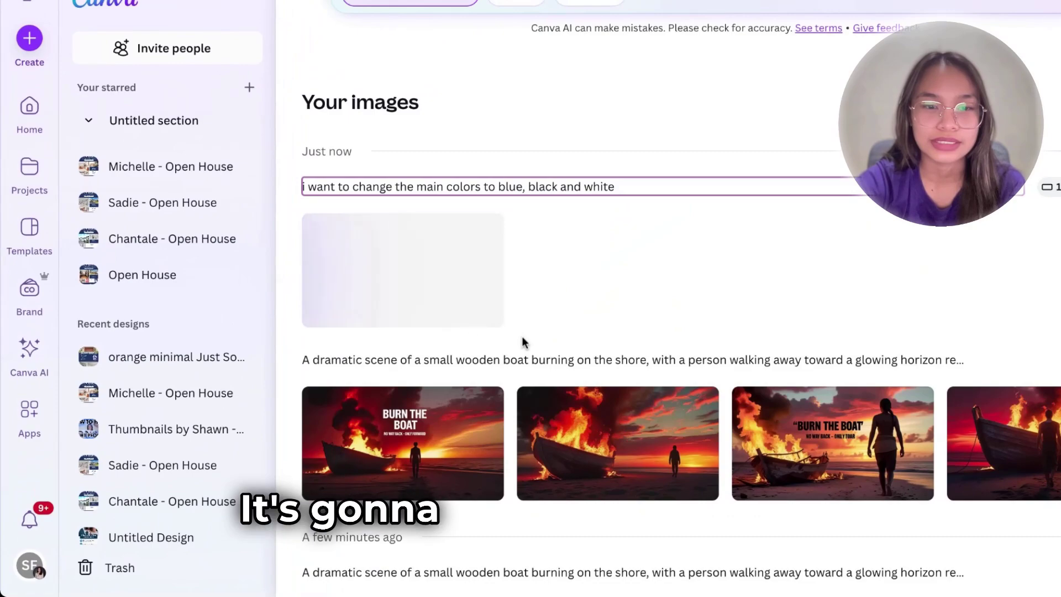
# - Compare the blue-black-white boat image with the red original, then boost the blue one's resolution
pyautogui.click(434, 268)
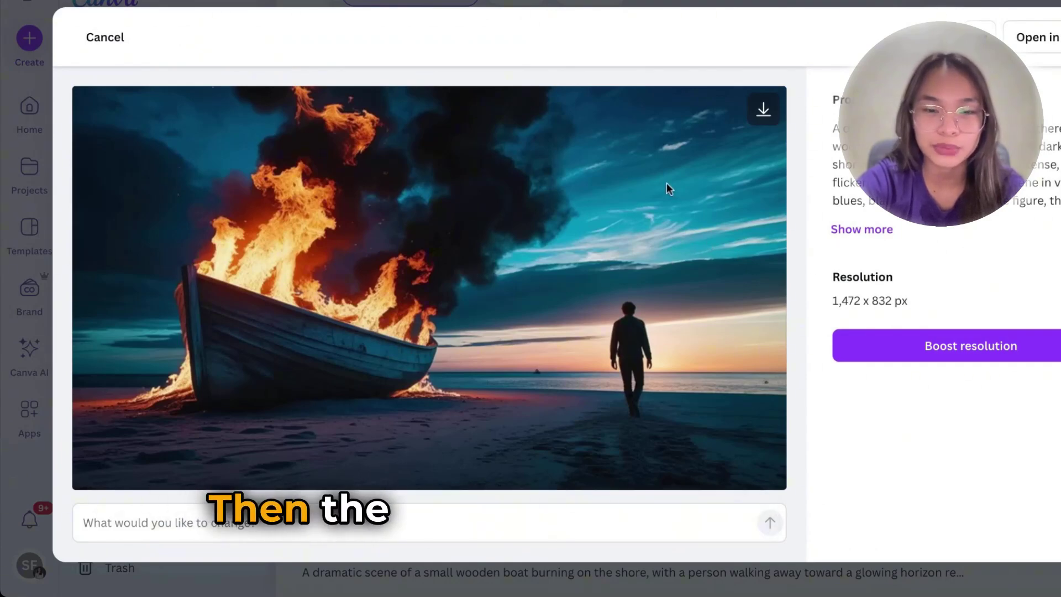
pyautogui.press('Escape')
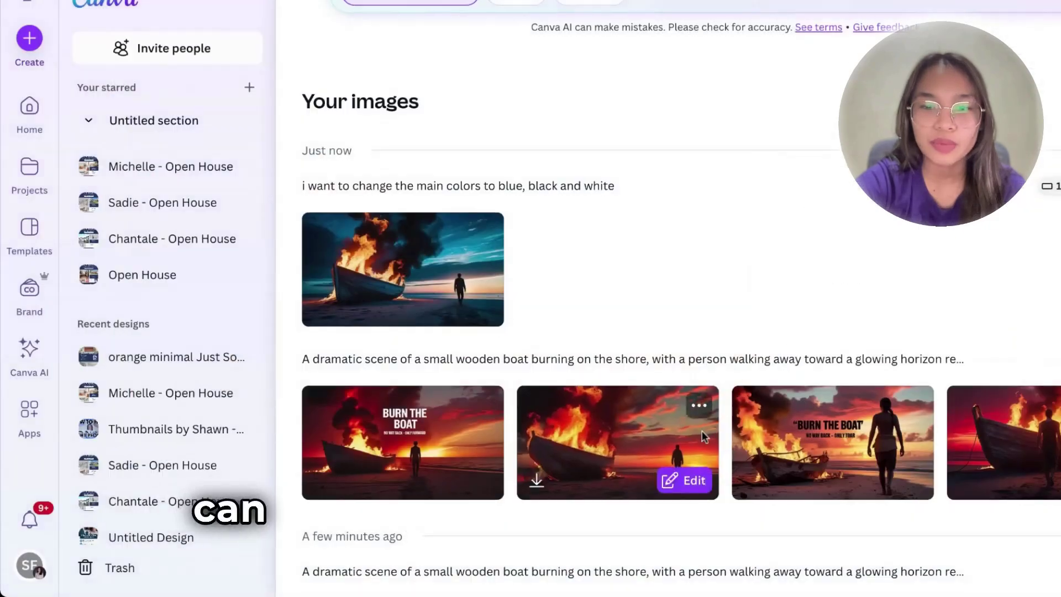
pyautogui.click(623, 394)
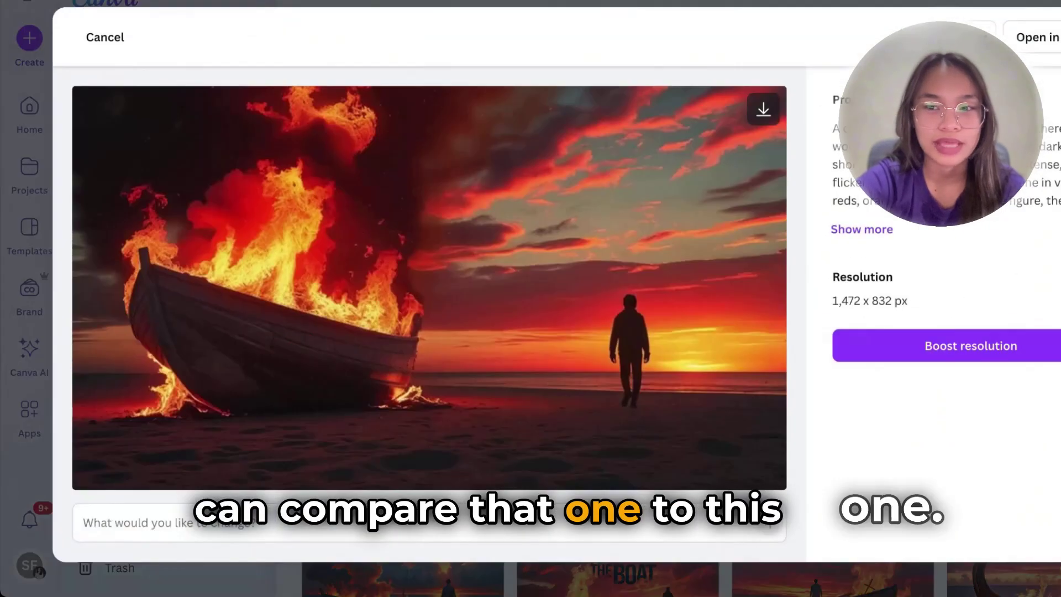
pyautogui.press('Escape')
pyautogui.click(458, 205)
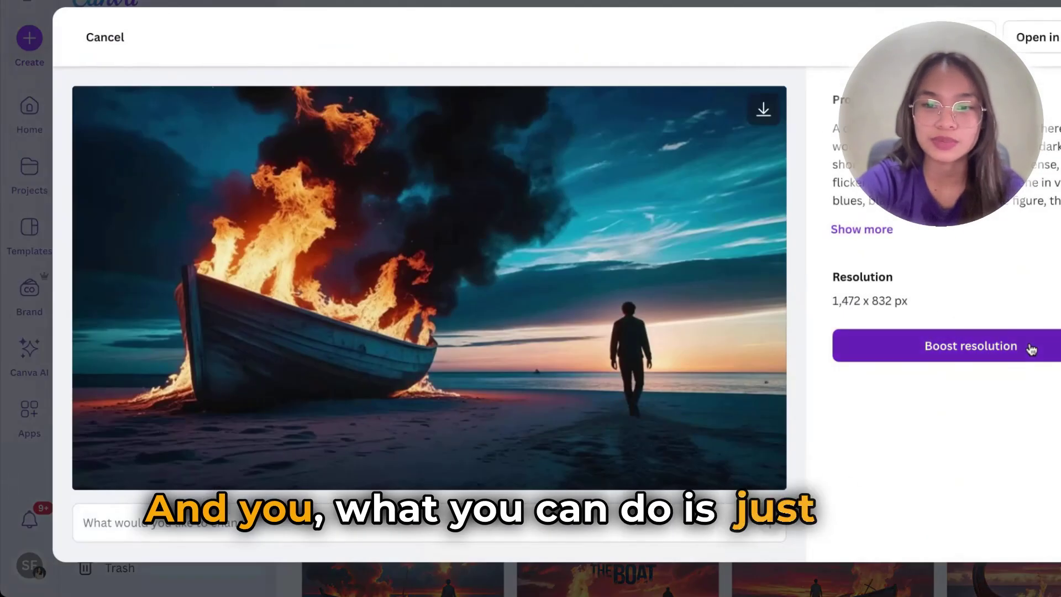
pyautogui.click(1031, 348)
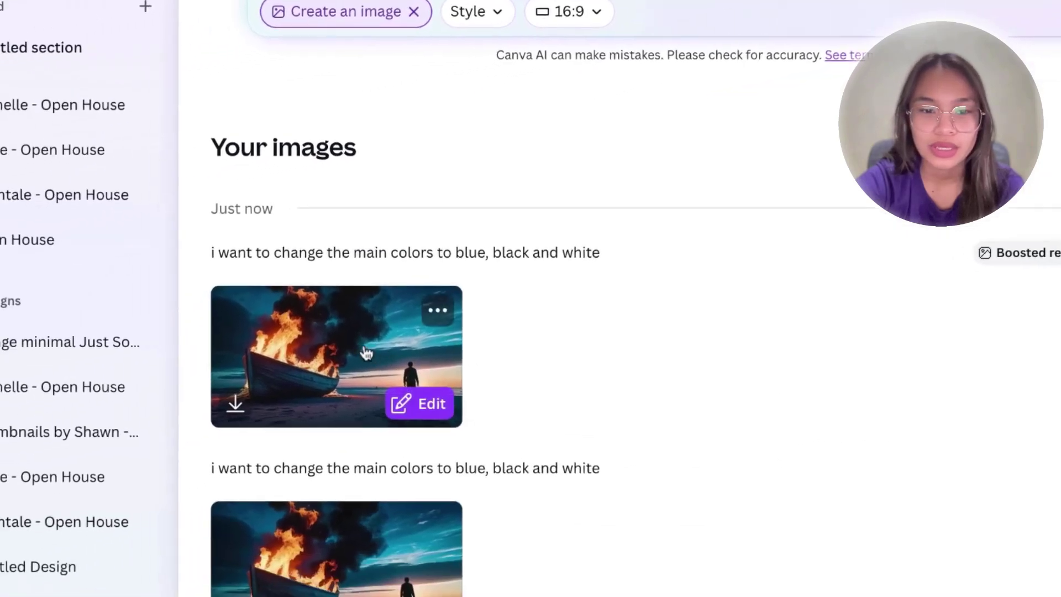
# - Open the boosted 2,944 x 1,664 px blue boat image in a new design
pyautogui.click(367, 354)
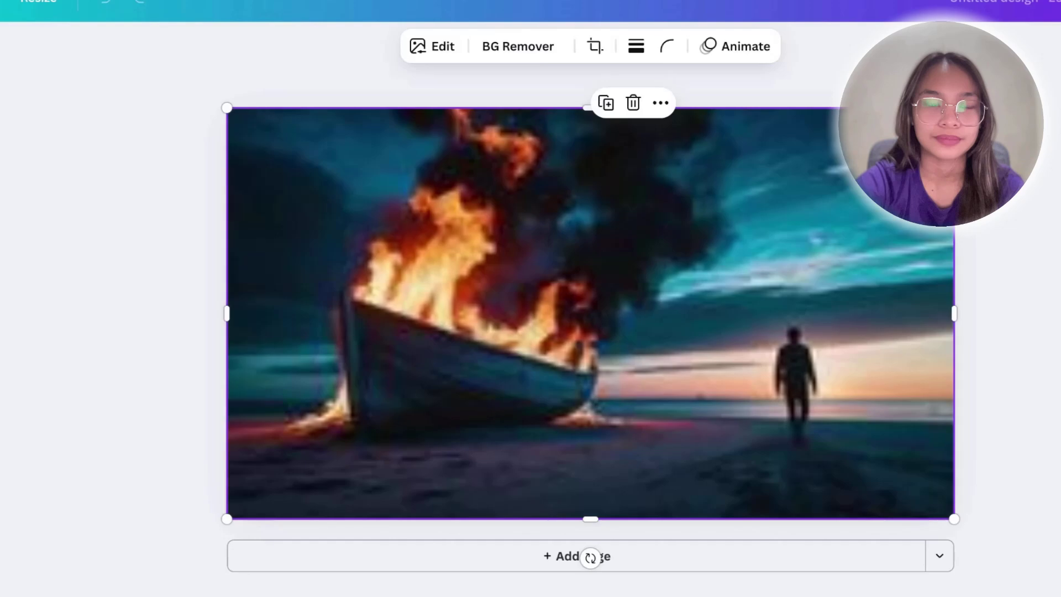
pyautogui.click(429, 46)
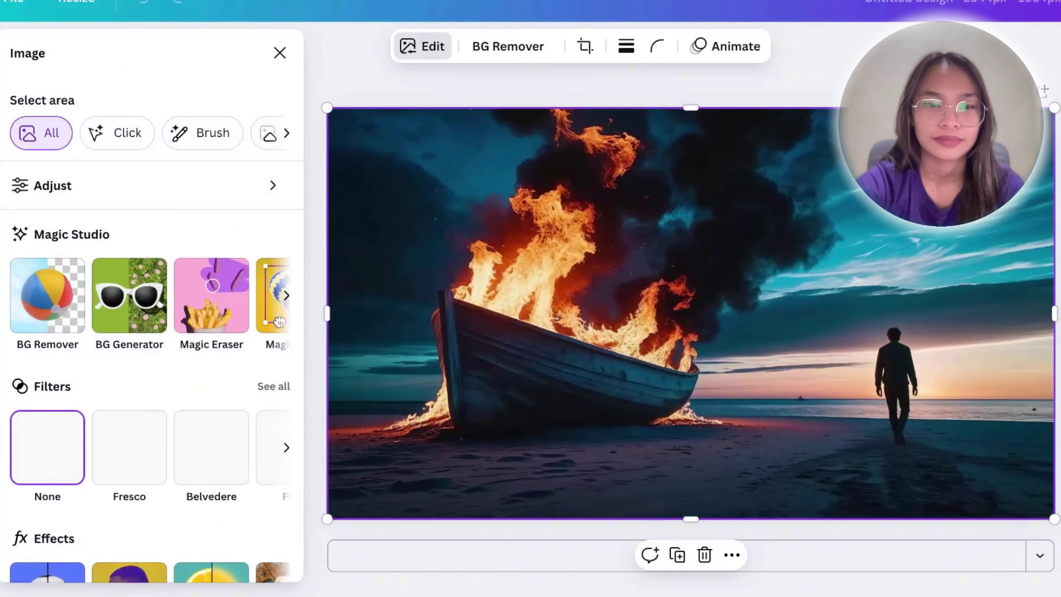